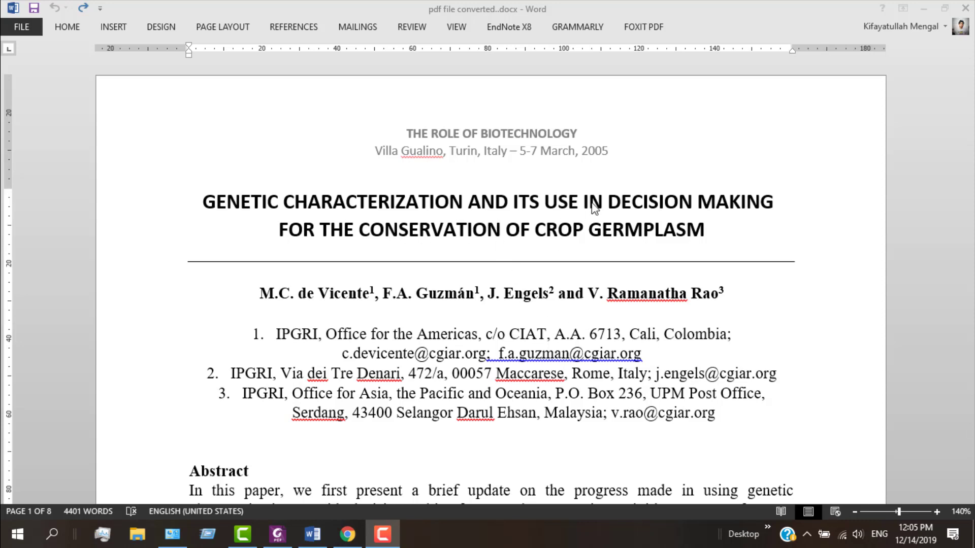
Step: Place the cursor in the document at the GENETIC title
scroll(472, 243, down, 2)
scroll(472, 243, up, 1)
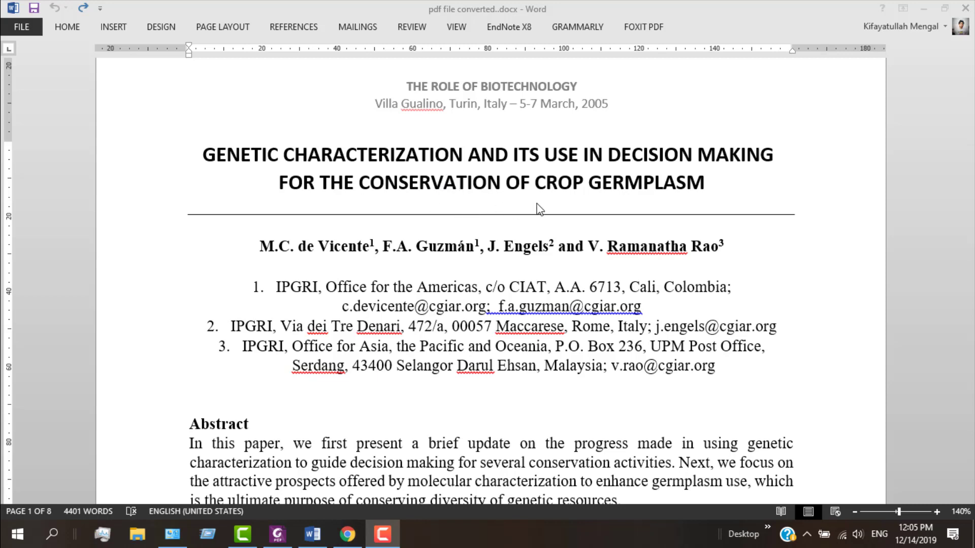
scroll(423, 248, down, 7)
scroll(423, 248, up, 8)
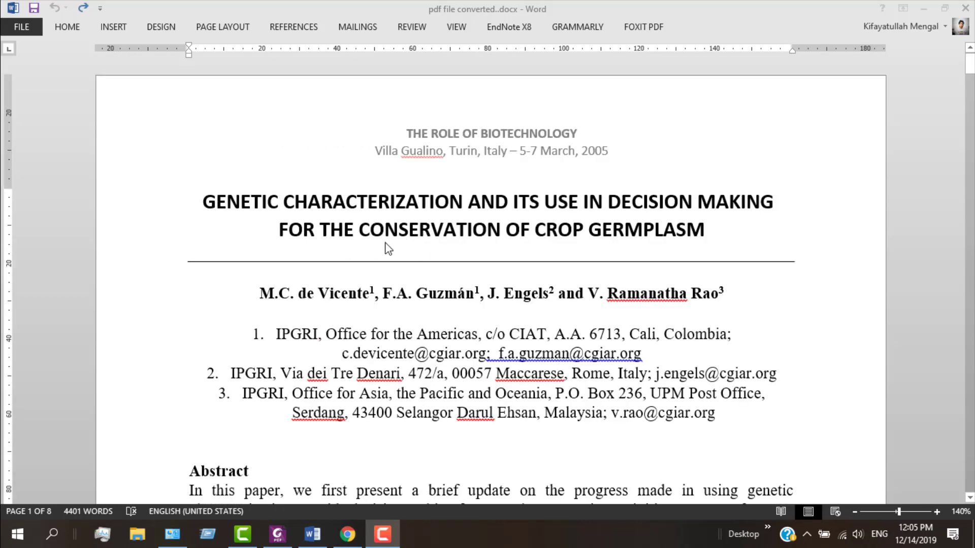
click(204, 204)
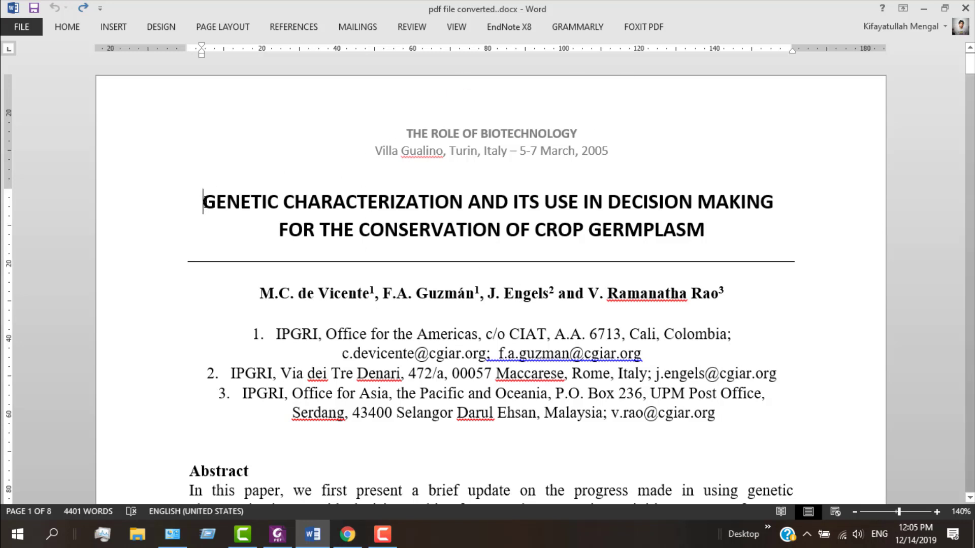
double_click(203, 202)
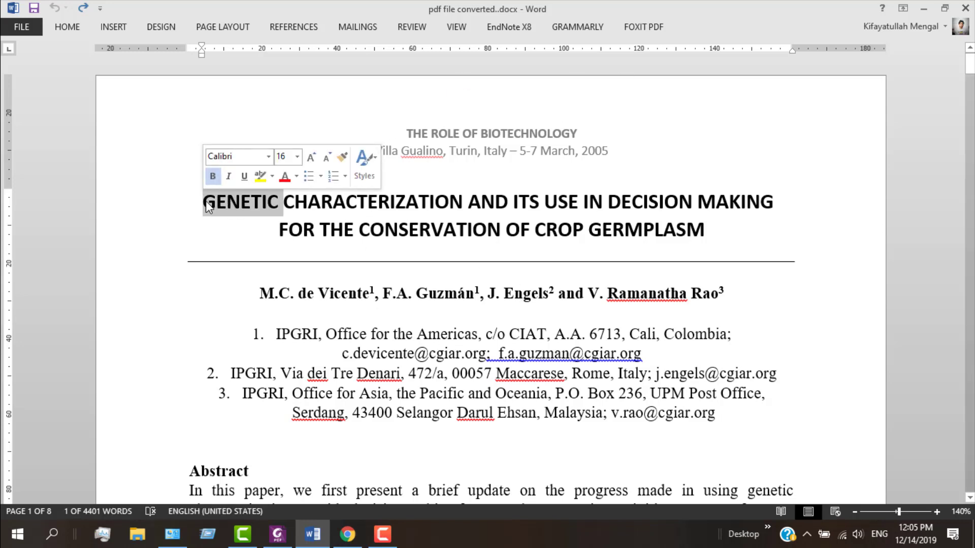
click(203, 201)
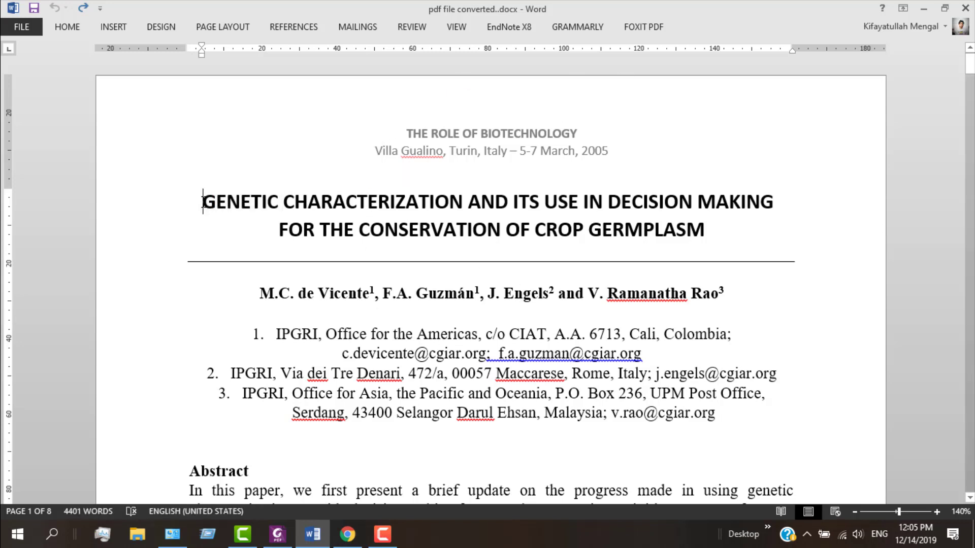
Step: Open Home > Replace and clear the Find what and Replace with fields
click(66, 28)
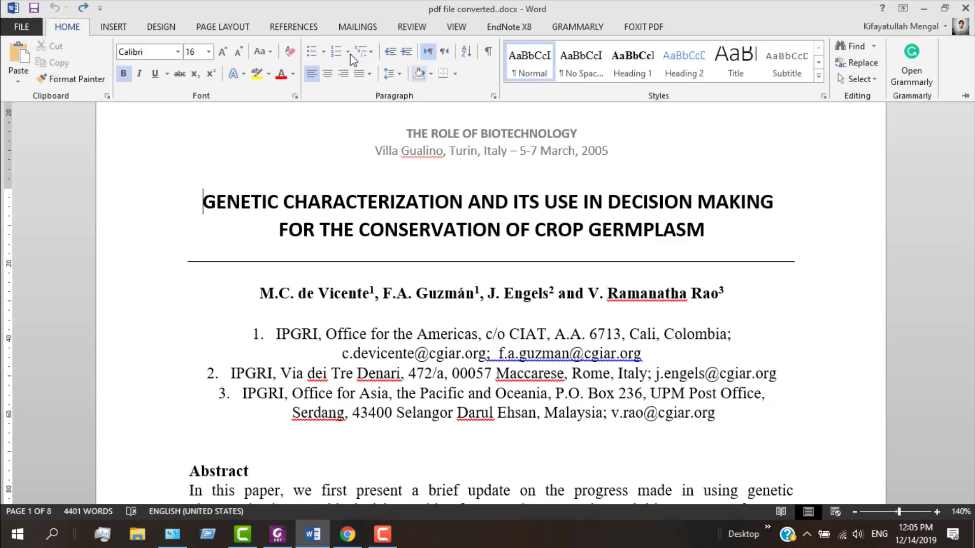
click(847, 66)
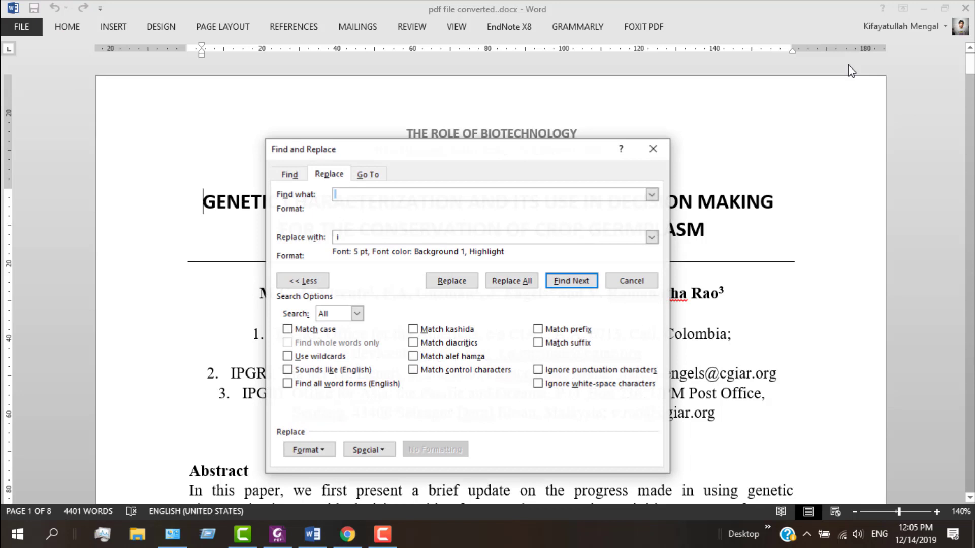
click(343, 191)
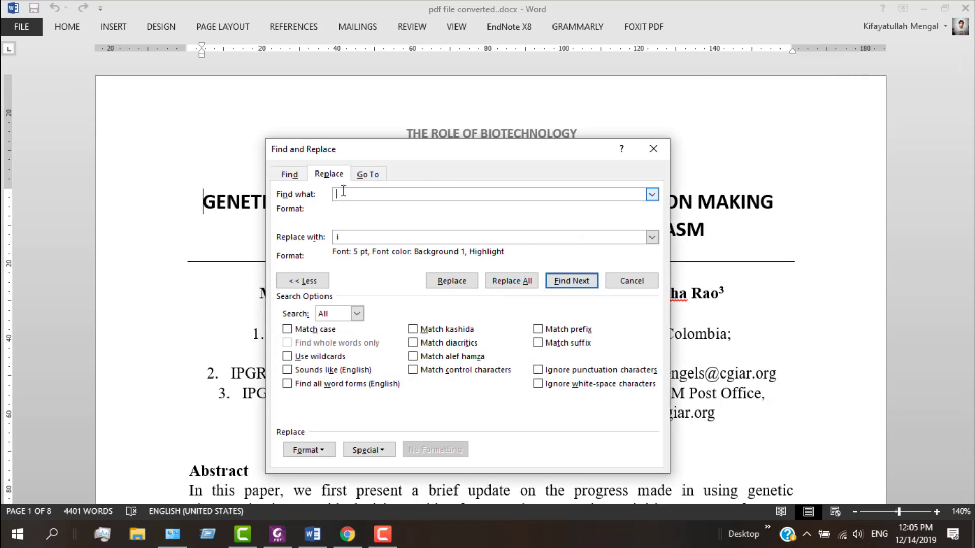
key(BackSpace)
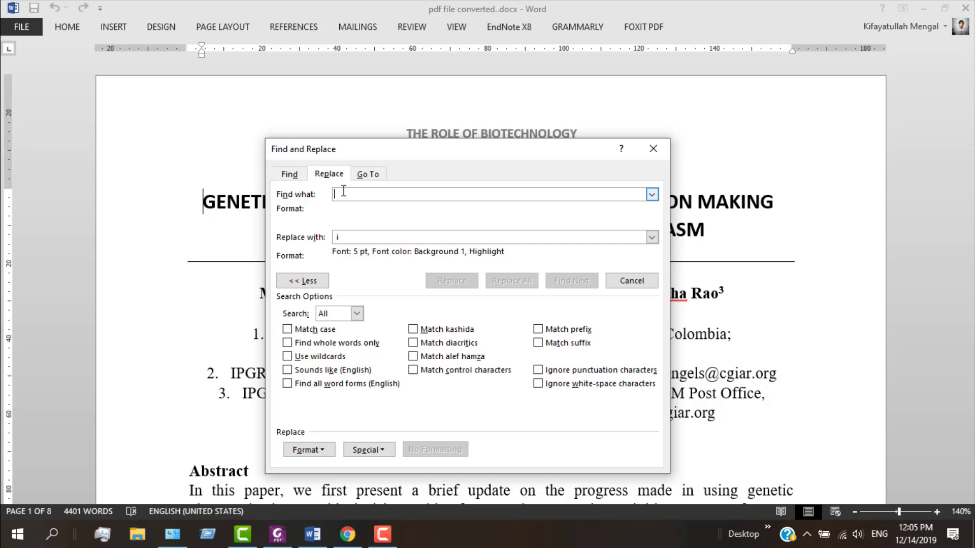
click(343, 235)
key(BackSpace)
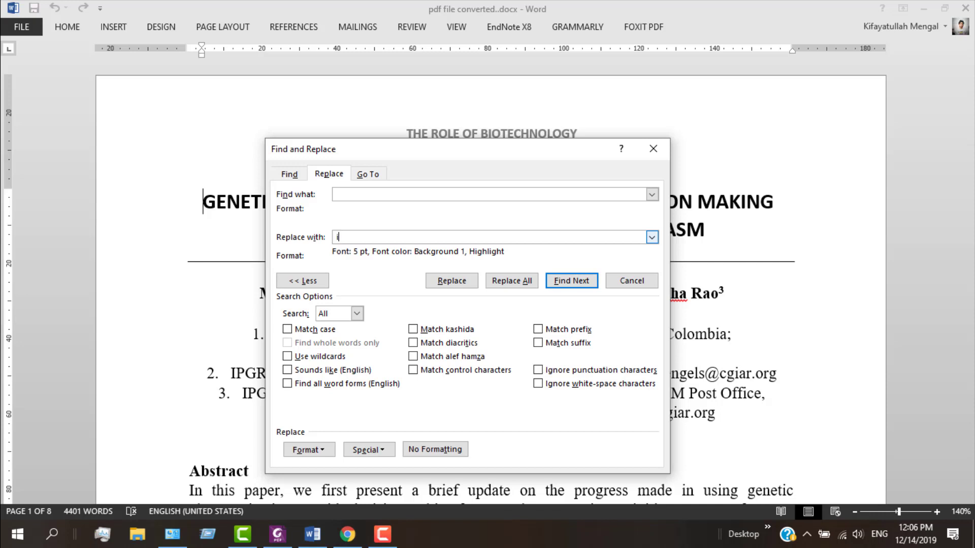
click(322, 451)
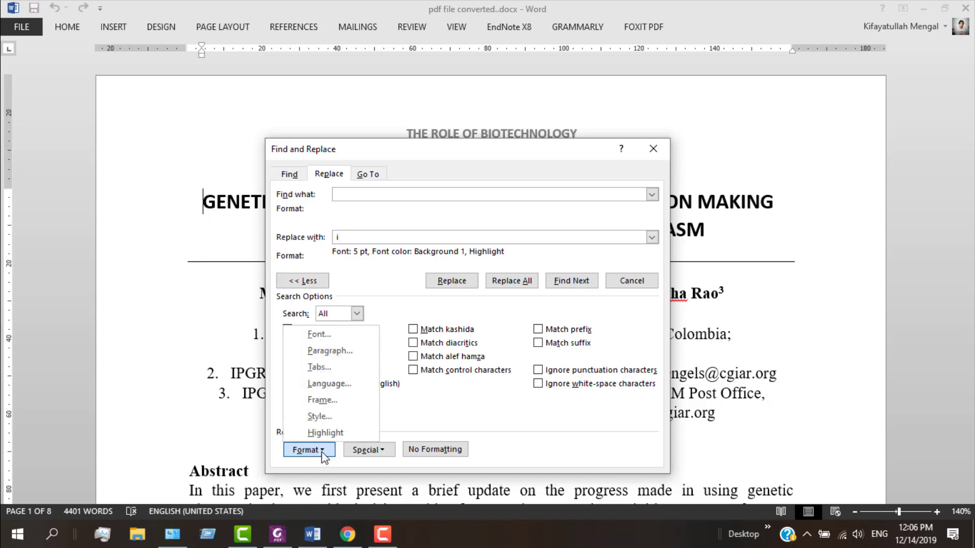
click(319, 335)
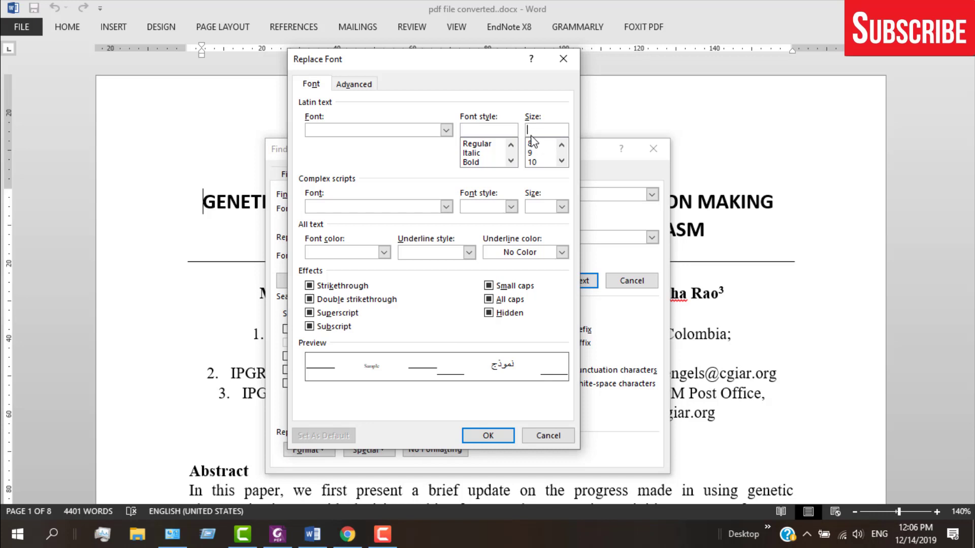
click(383, 253)
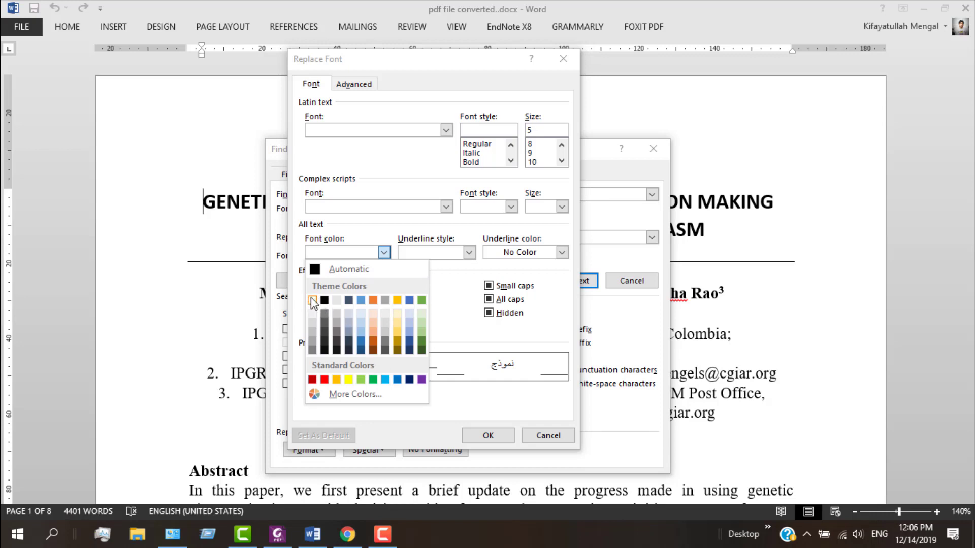
click(488, 441)
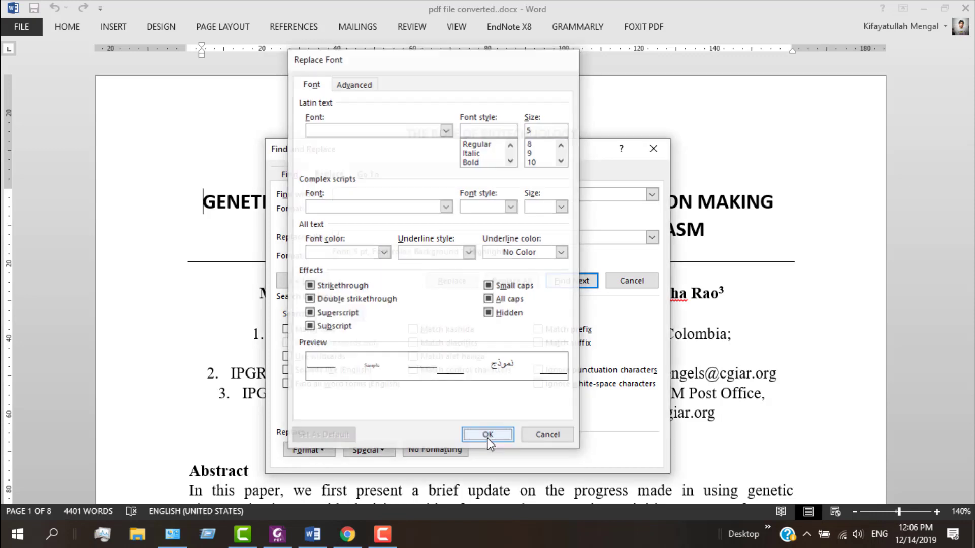
click(488, 438)
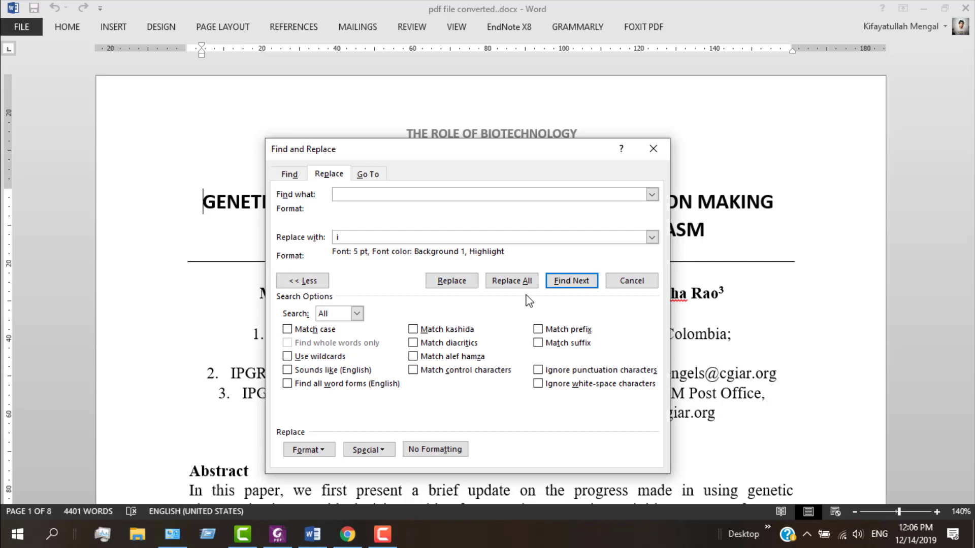
Step: Replace all spaces with the tiny white 'i' (4,428 replacements) and close Find and Replace
click(509, 283)
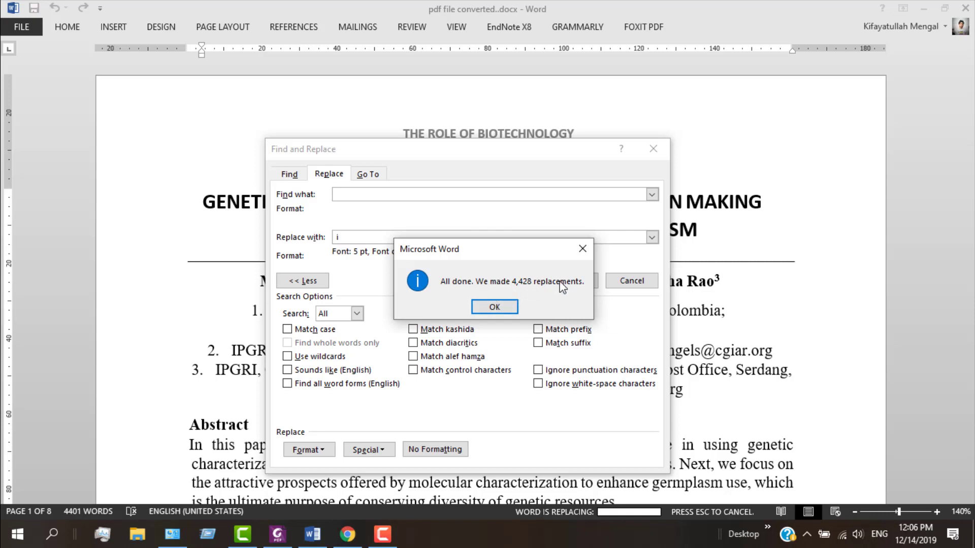
click(495, 307)
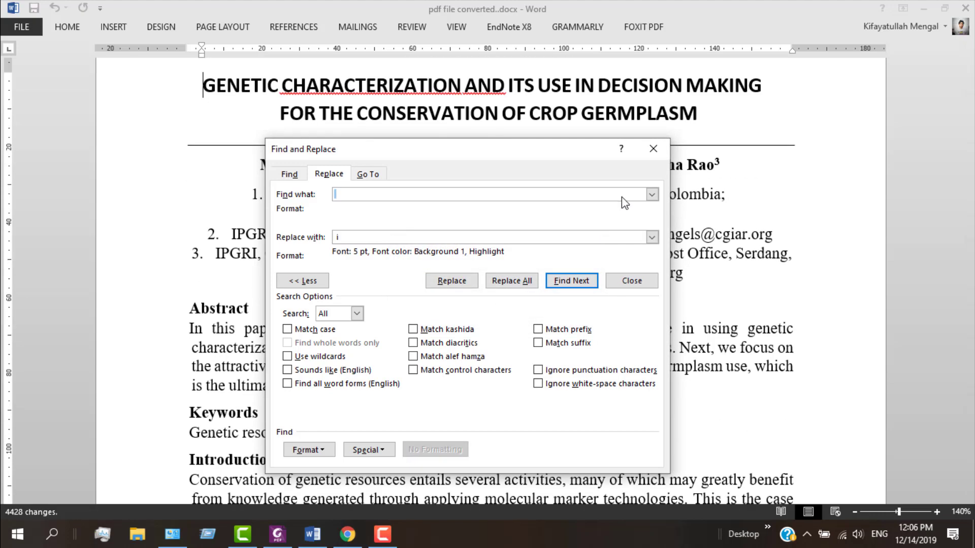
key(Escape)
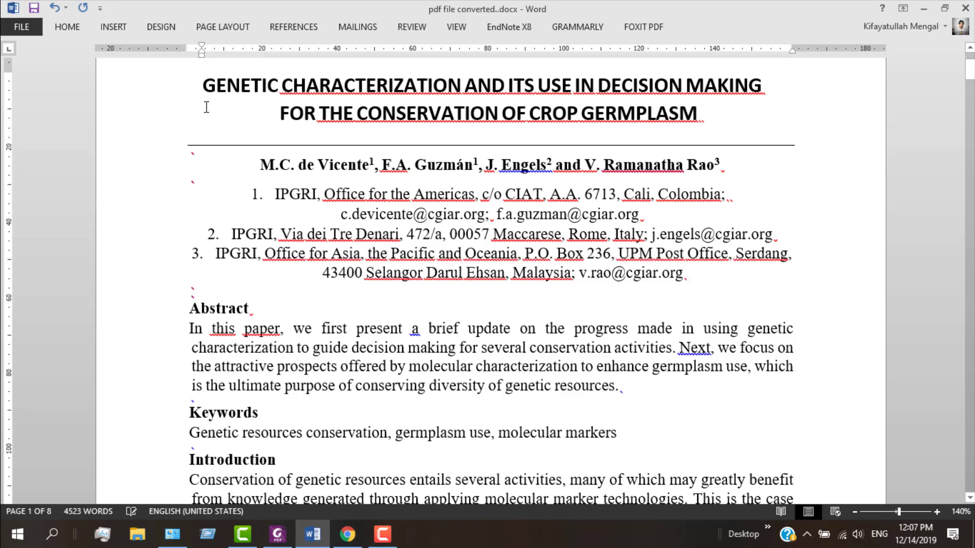
Step: Review the replaced text, then select from the Abstract heading to its paragraph's end
scroll(228, 122, up, 1)
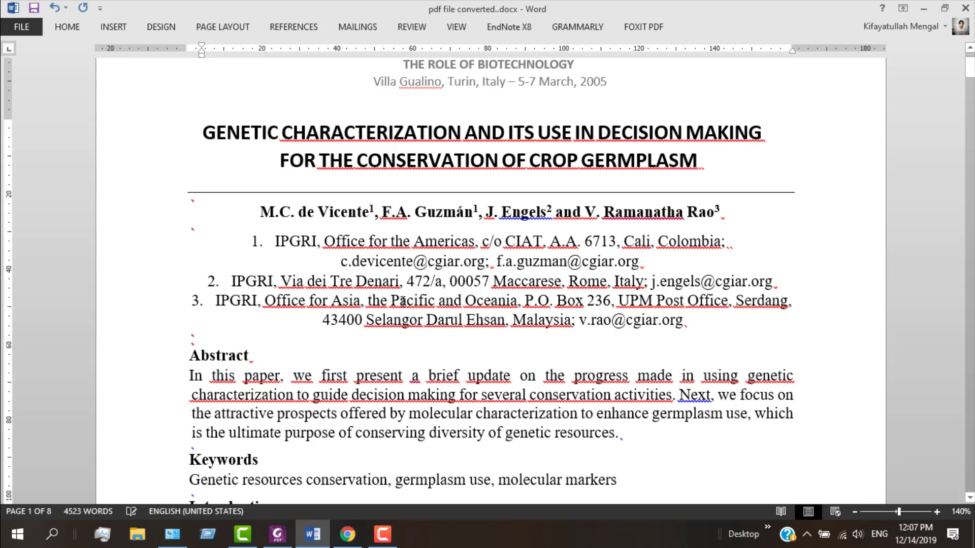
scroll(329, 344, down, 3)
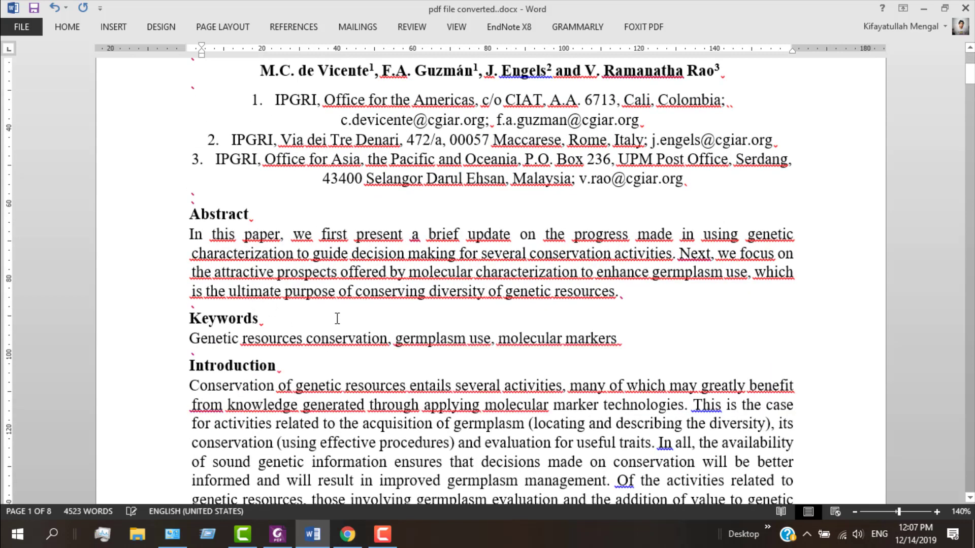
scroll(356, 350, down, 1)
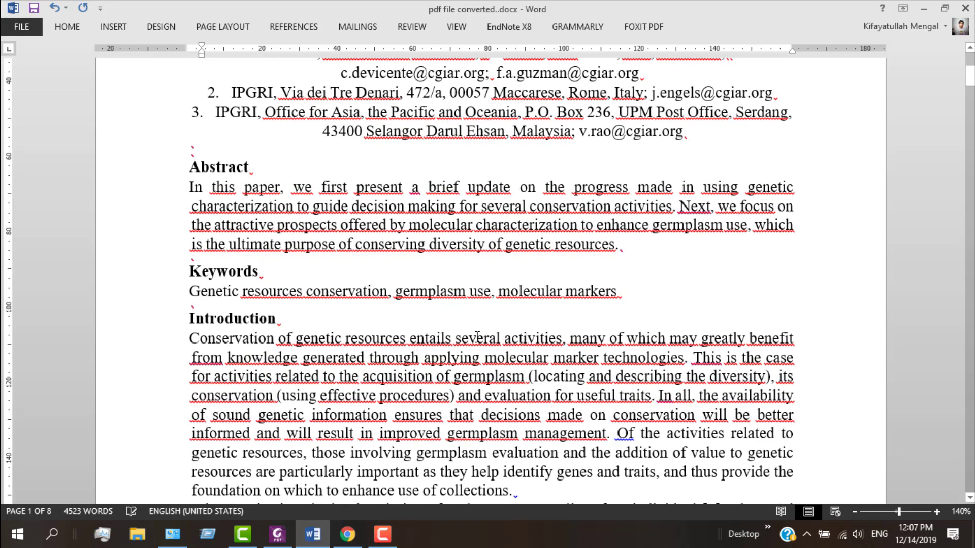
scroll(388, 275, up, 2)
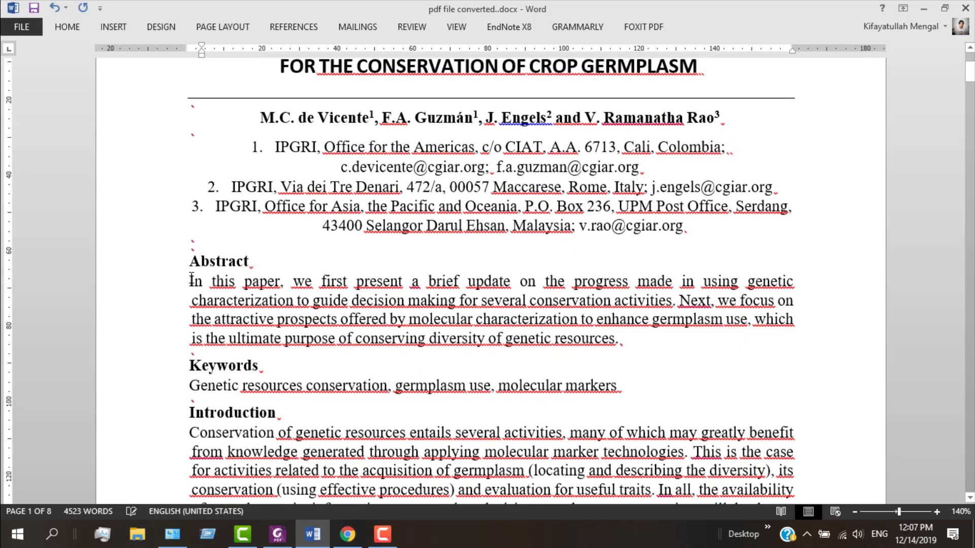
drag(192, 261, 606, 348)
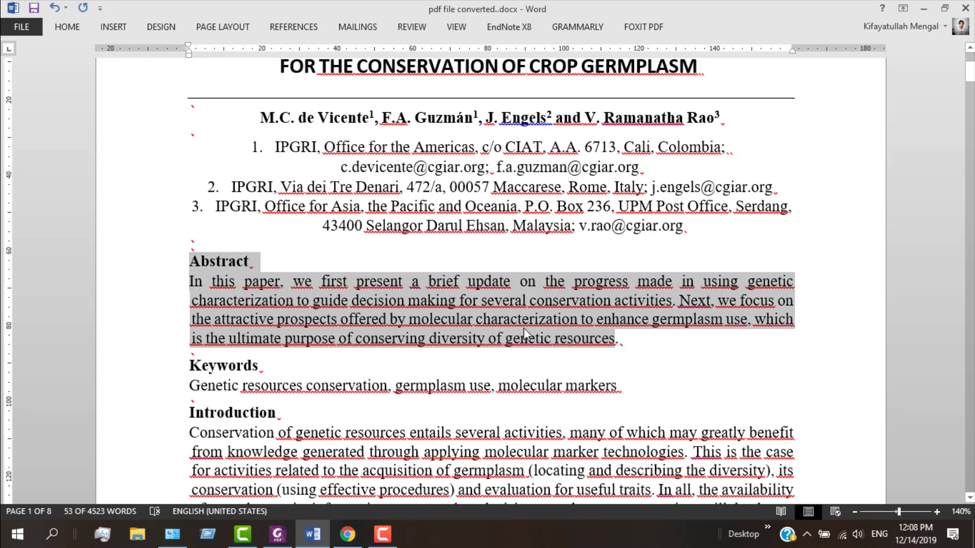
Step: Reselect the whole abstract paragraph and check its font colour choices
click(622, 344)
drag(624, 344, 189, 278)
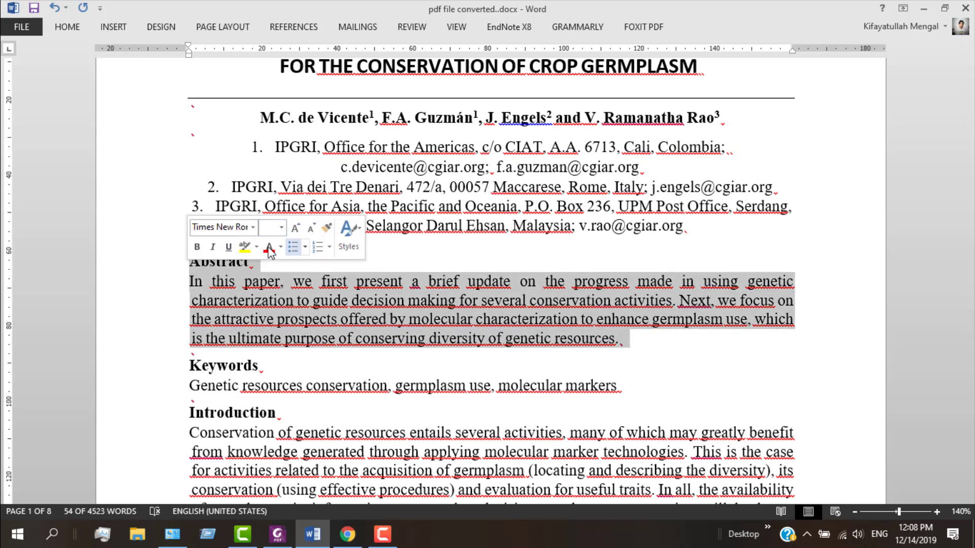
click(280, 248)
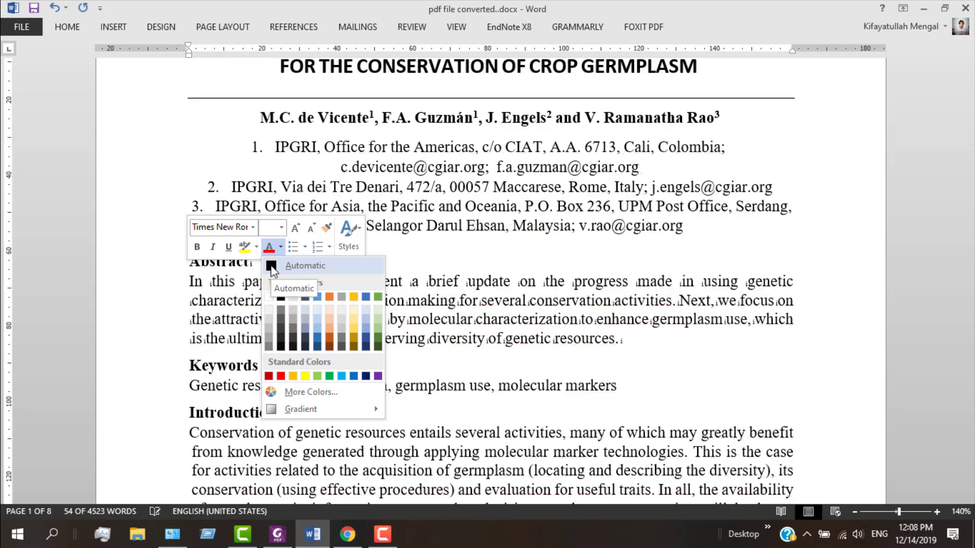
click(272, 266)
scroll(379, 318, up, 7)
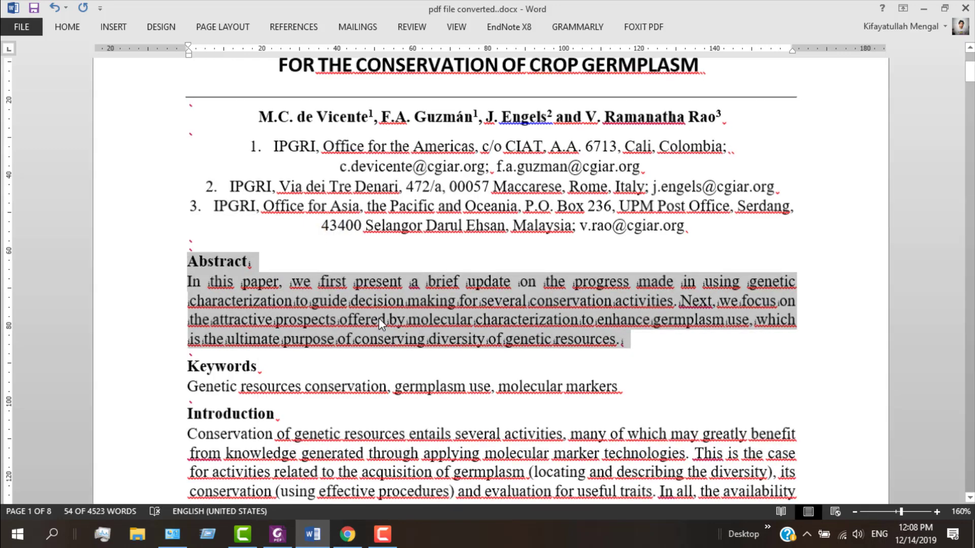
scroll(378, 319, up, 3)
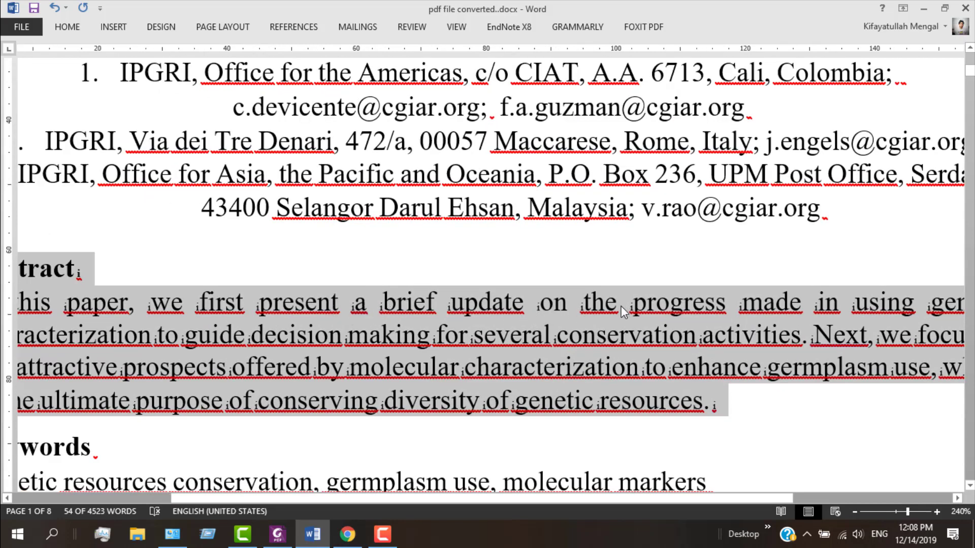
scroll(639, 322, down, 4)
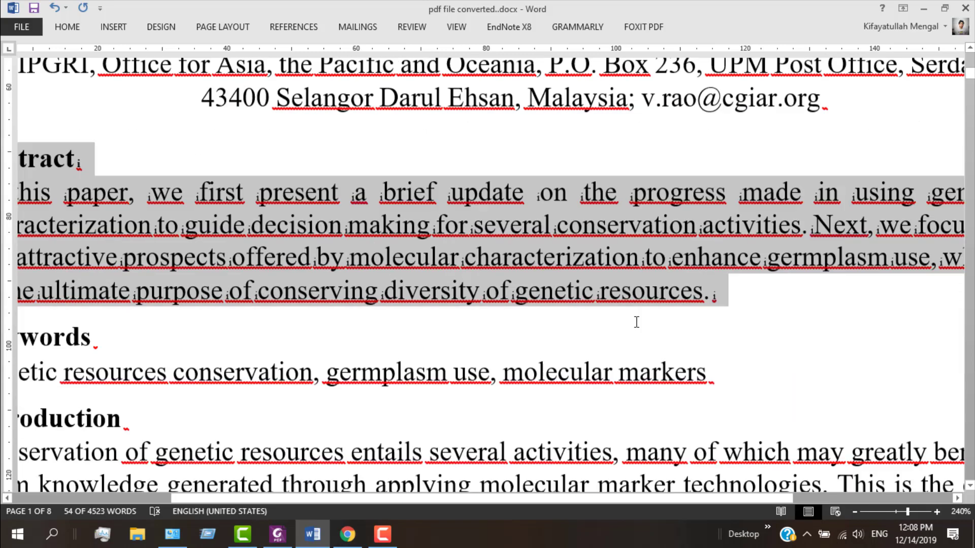
scroll(597, 306, up, 3)
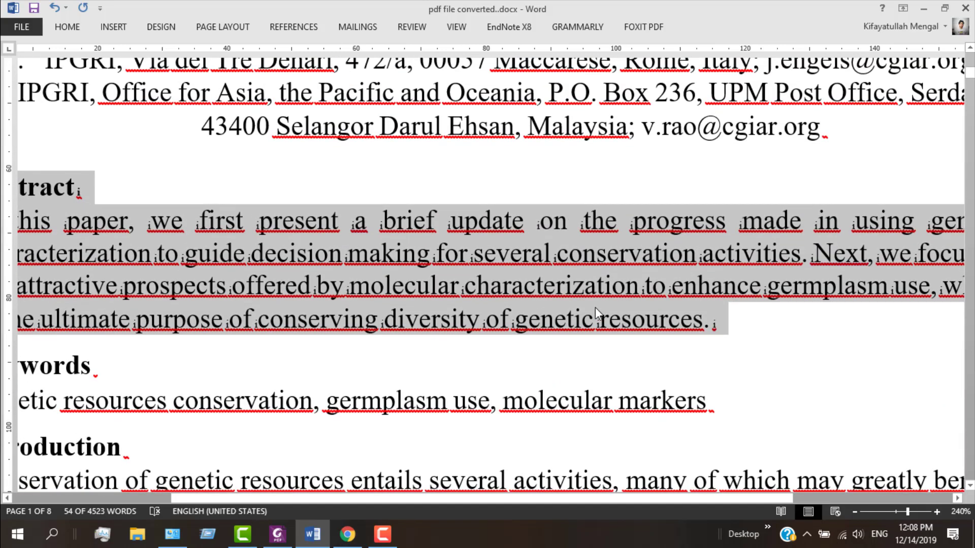
Step: Undo, redo, then undo again so the abstract returns to ordinary spaces
key(ctrl+z)
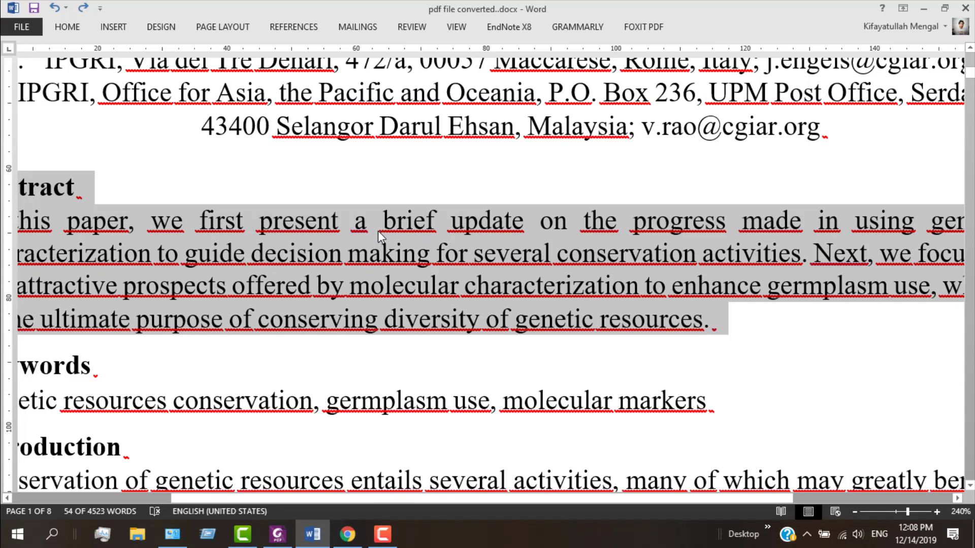
key(ctrl+shift+8)
key(ctrl+z)
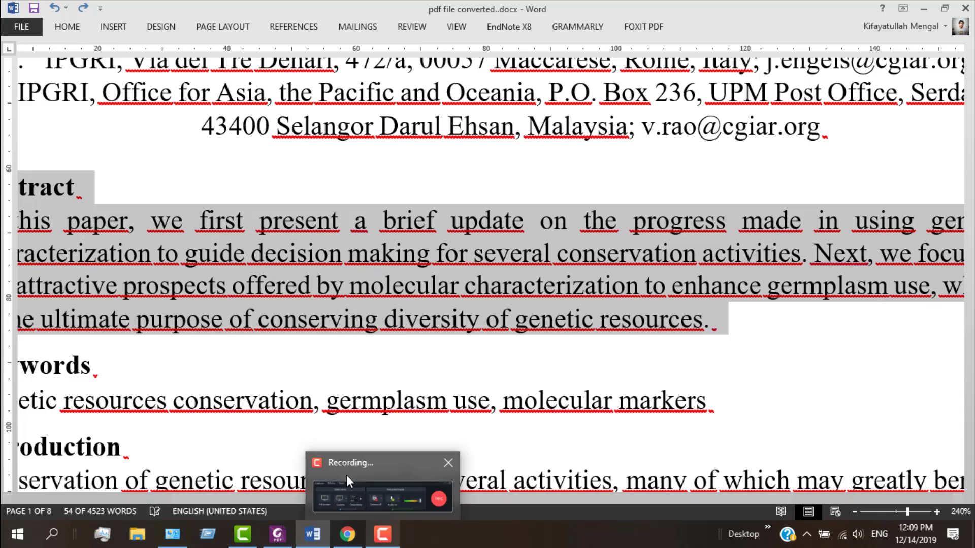
Step: Bring Foxit PhantomPDF forward and look through the original paper PDF
click(277, 542)
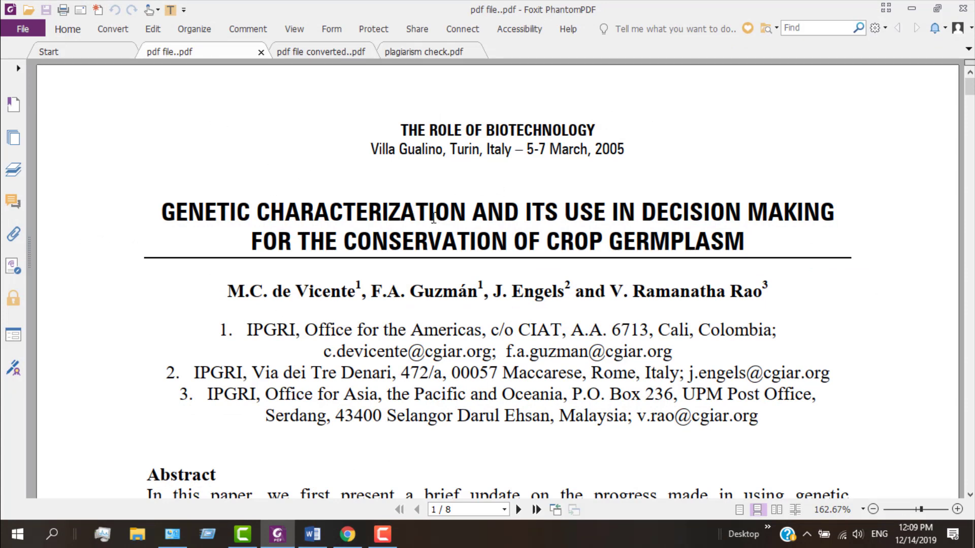
scroll(300, 244, down, 5)
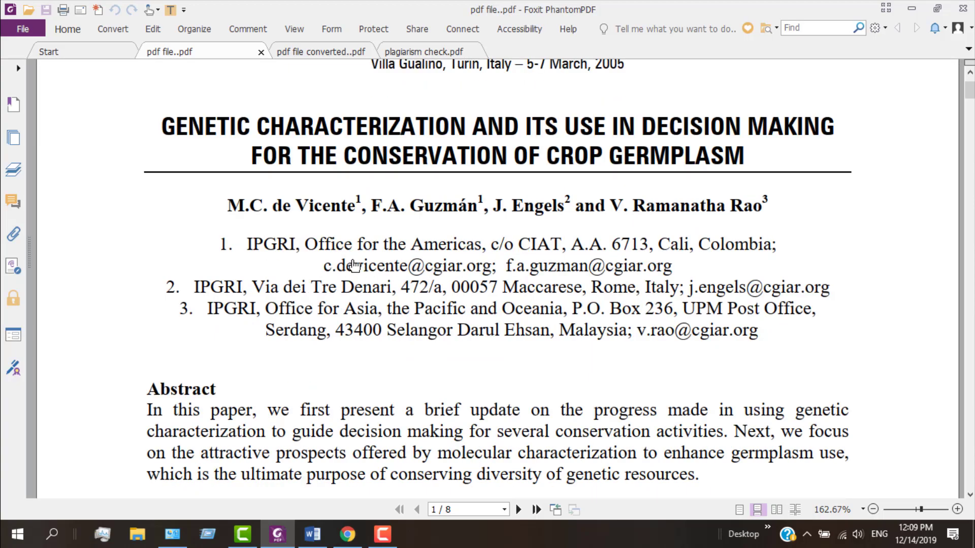
scroll(355, 264, down, 9)
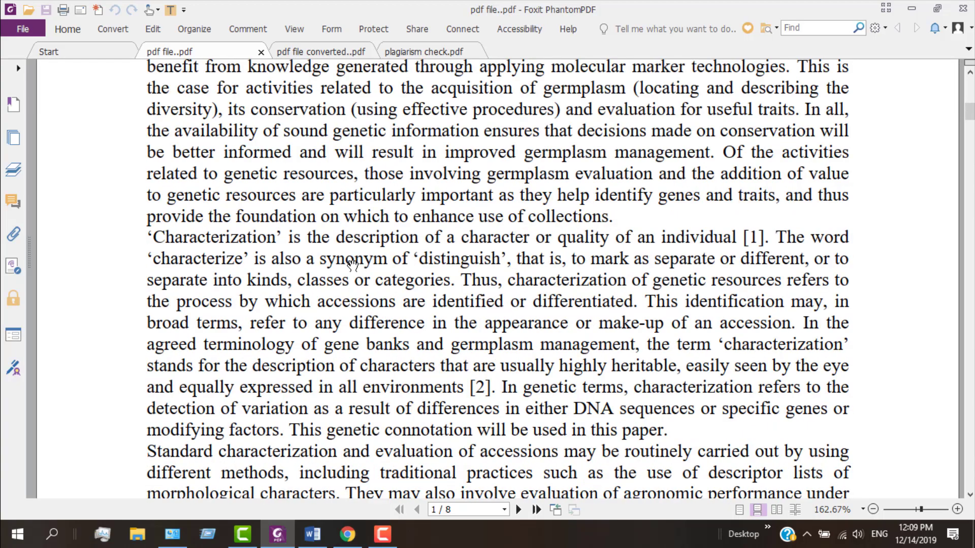
scroll(351, 264, up, 9)
scroll(348, 264, up, 4)
scroll(344, 266, down, 2)
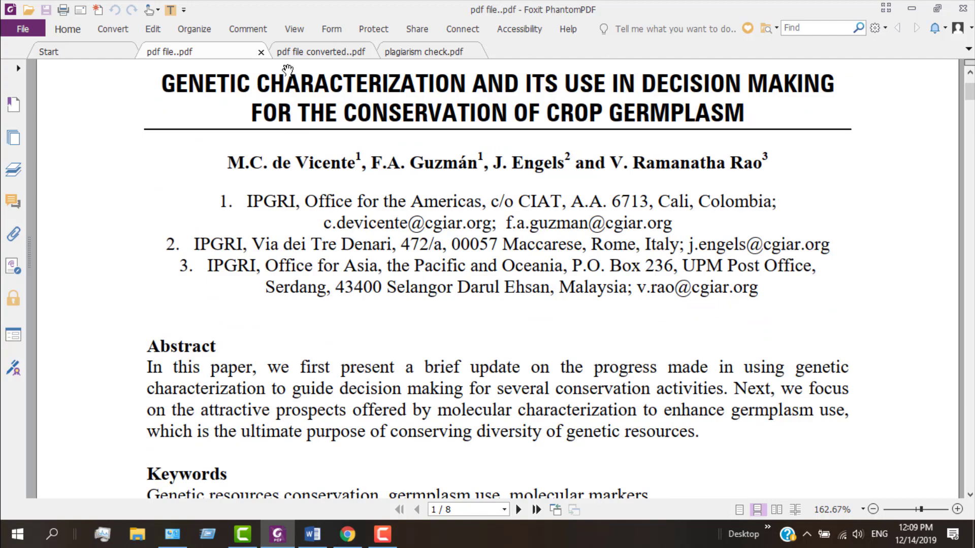
Step: Compare the original and converted PDFs side by side, ending on the converted one
click(296, 55)
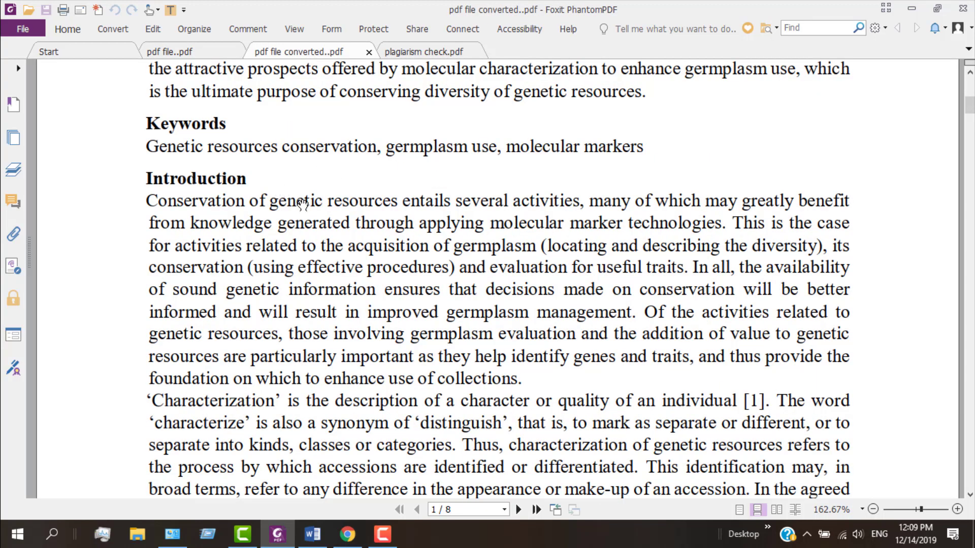
scroll(301, 200, up, 3)
scroll(356, 219, up, 4)
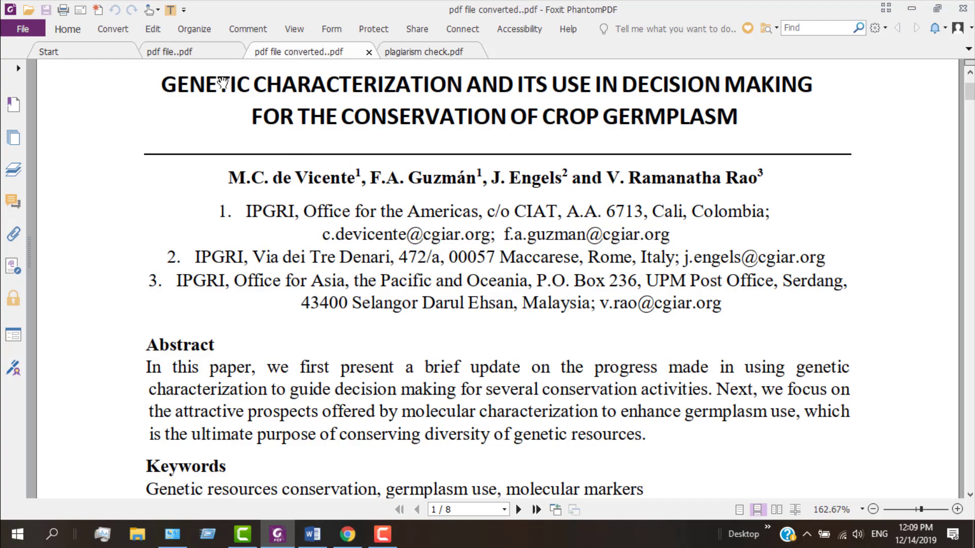
scroll(269, 126, down, 3)
click(194, 51)
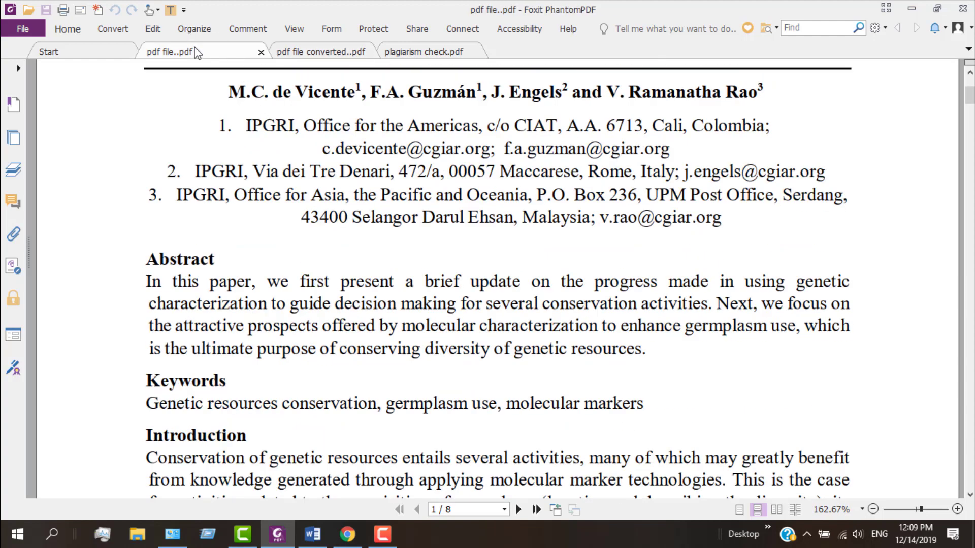
scroll(340, 231, down, 3)
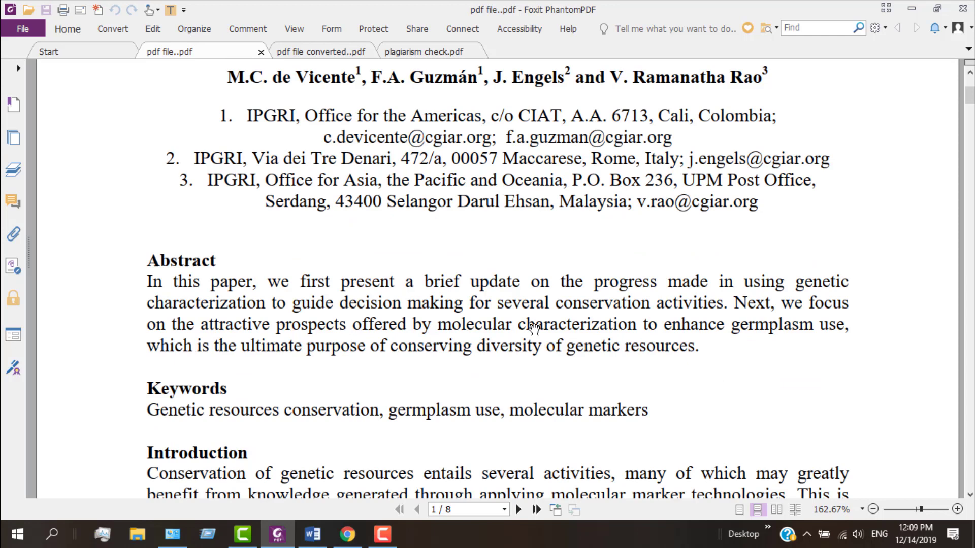
click(315, 54)
click(208, 53)
click(305, 55)
click(188, 55)
click(311, 55)
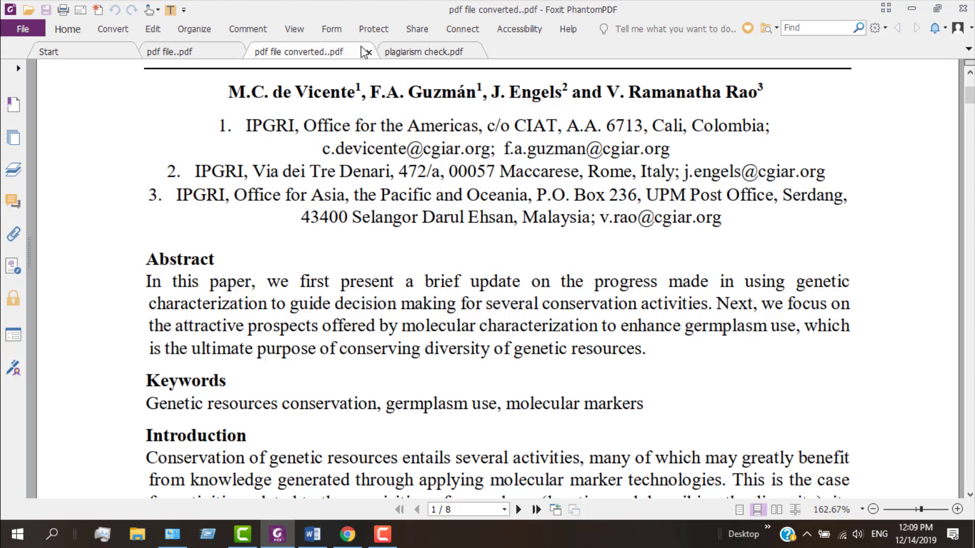
click(419, 53)
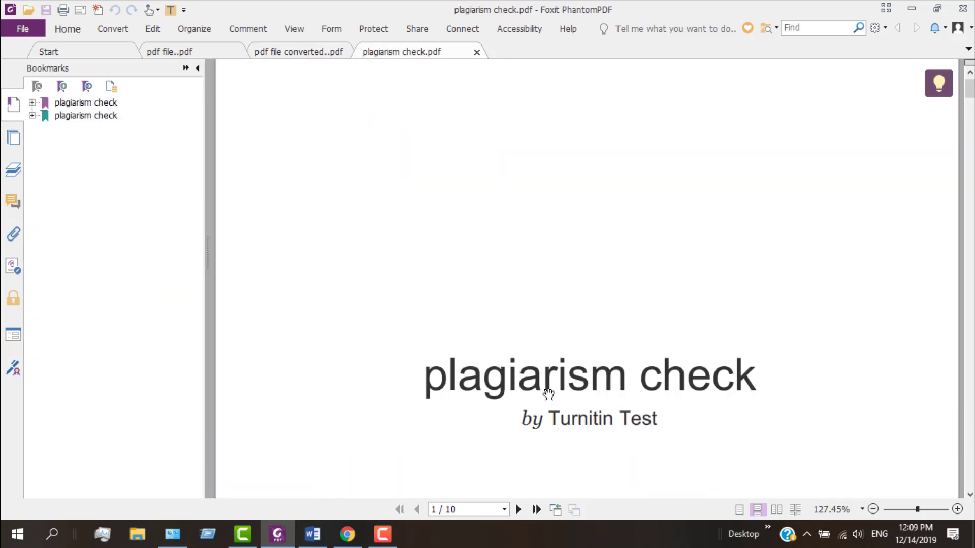
Step: Scroll the plagiarism check report to page 10's Originality Report showing 1% similarity
scroll(549, 393, down, 3)
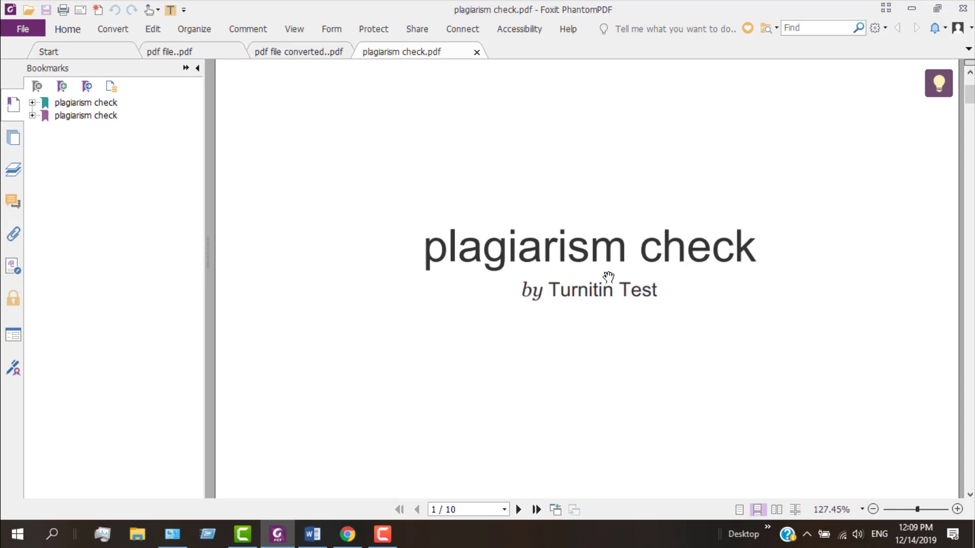
scroll(568, 327, down, 6)
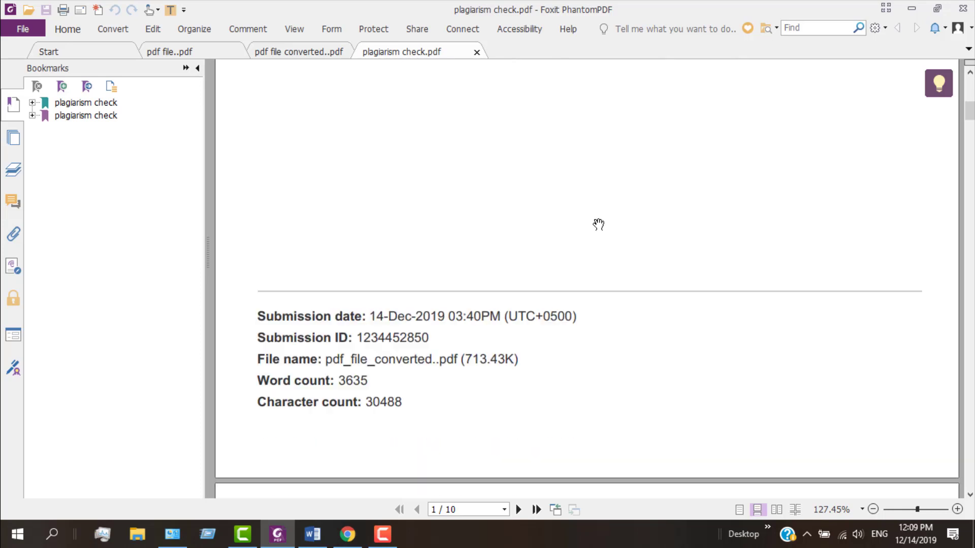
scroll(598, 225, down, 1)
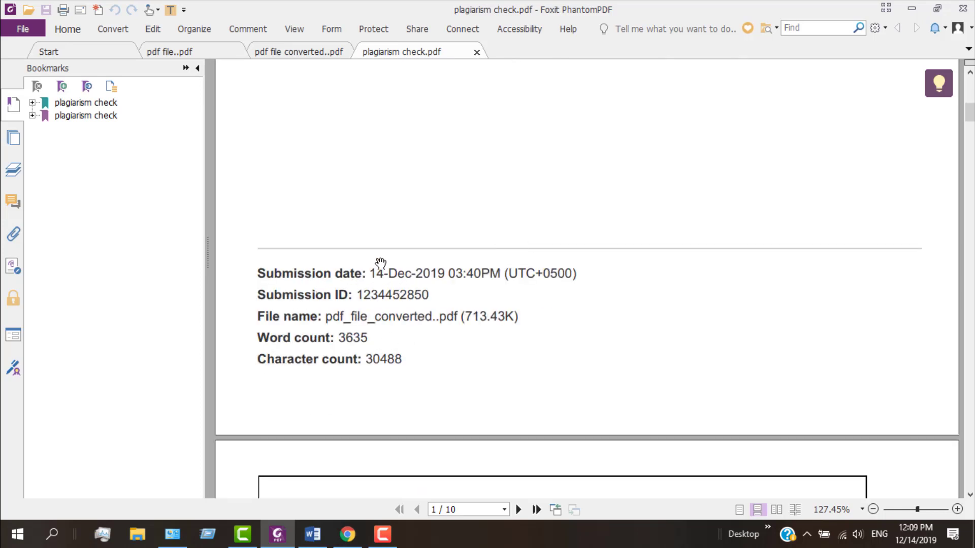
scroll(381, 263, down, 13)
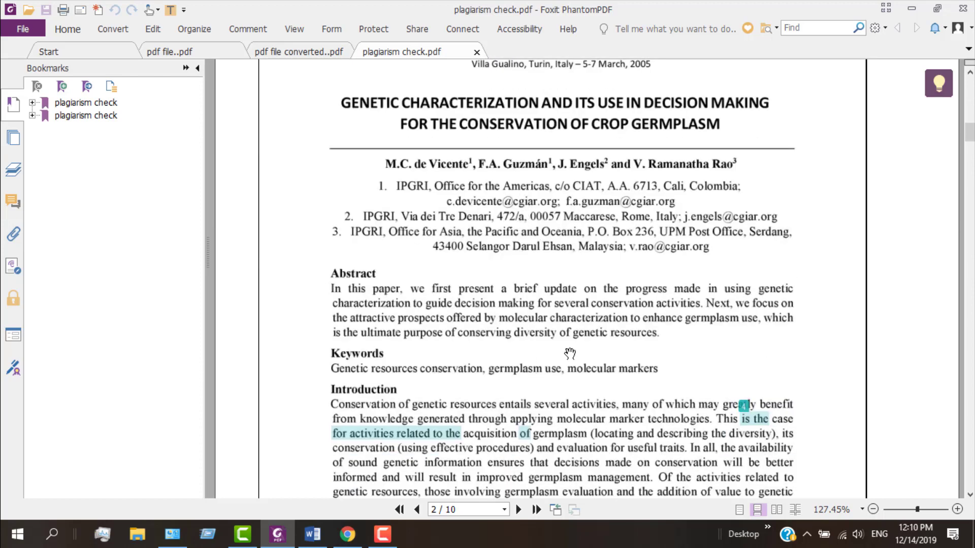
scroll(563, 319, down, 4)
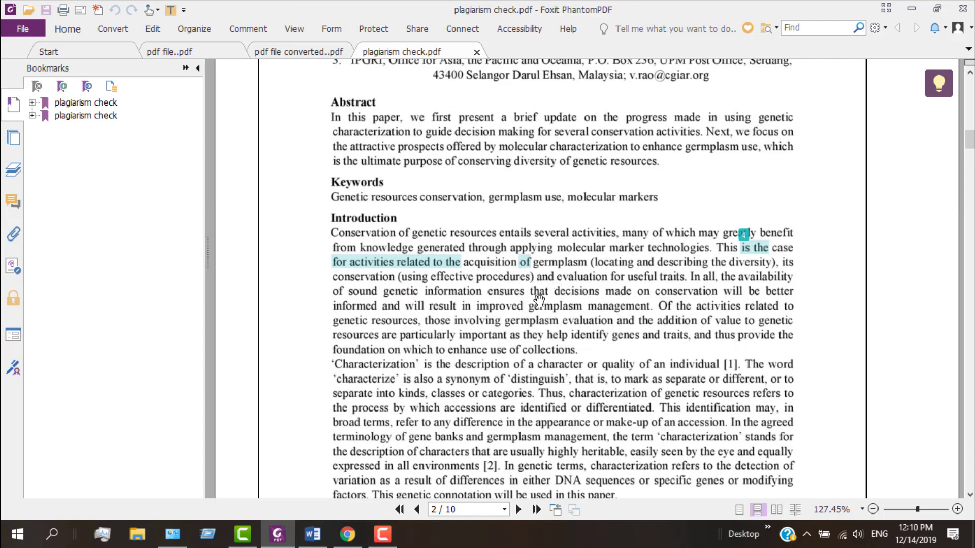
scroll(683, 300, down, 20)
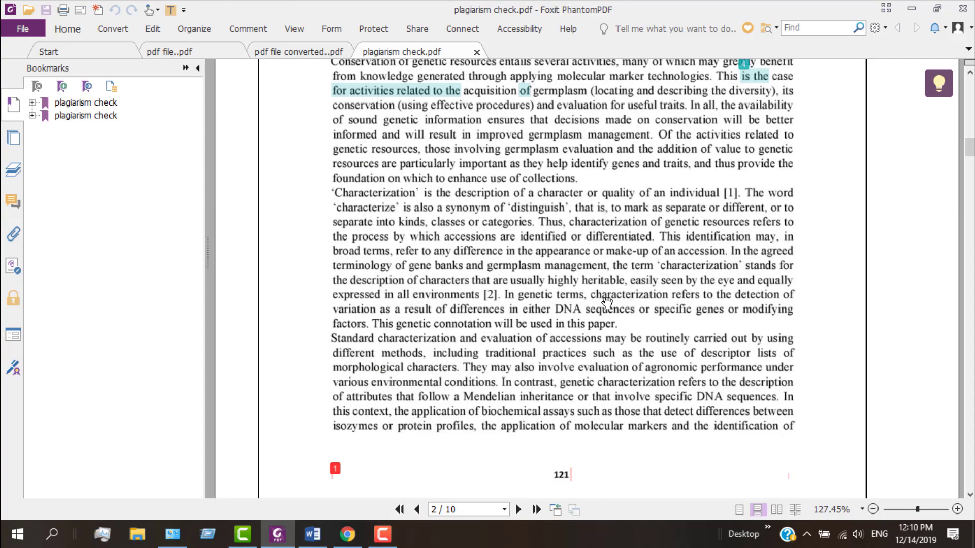
scroll(570, 324, down, 20)
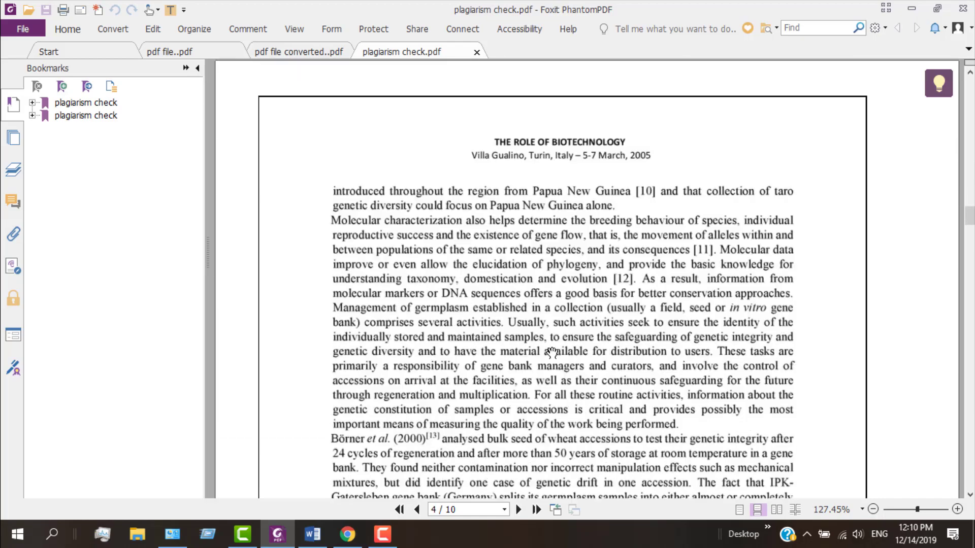
scroll(540, 340, down, 20)
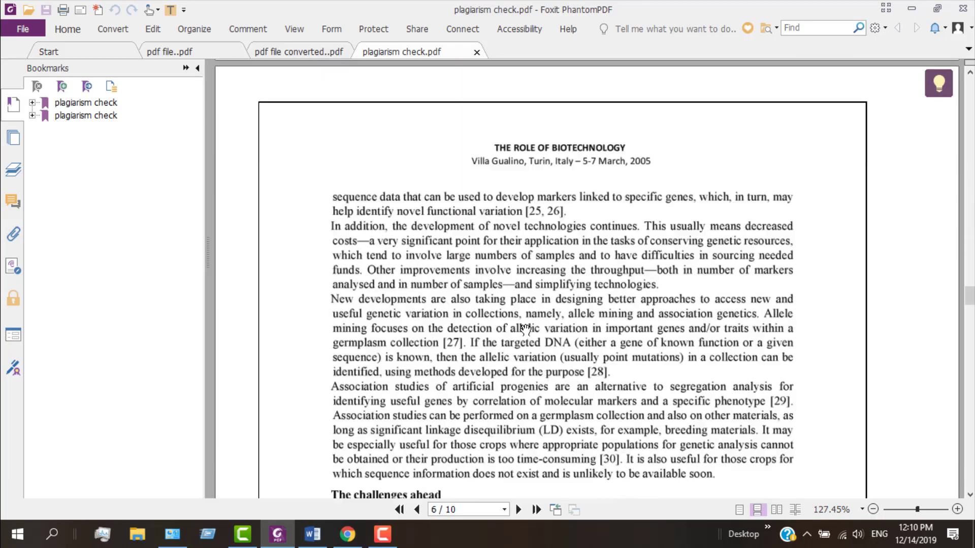
scroll(528, 321, down, 15)
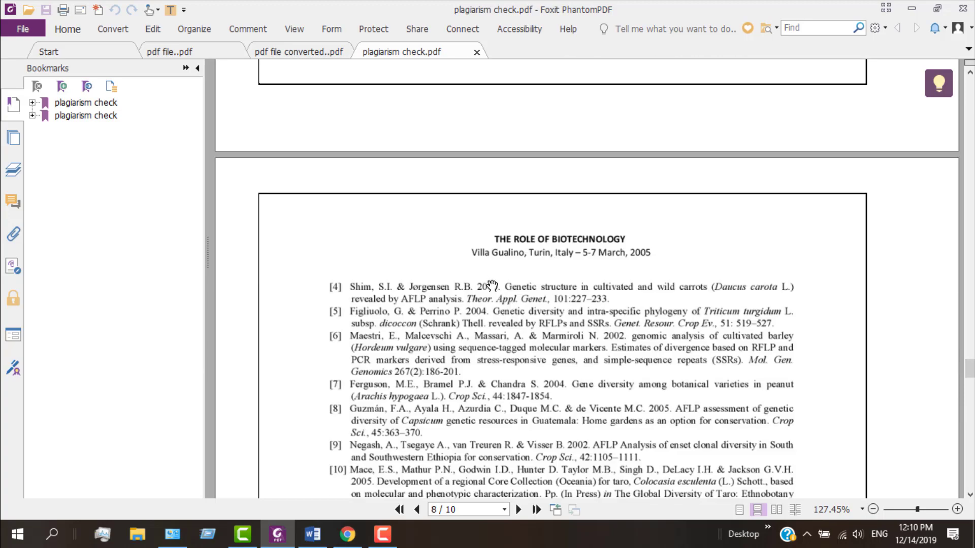
scroll(492, 286, down, 5)
scroll(492, 285, down, 18)
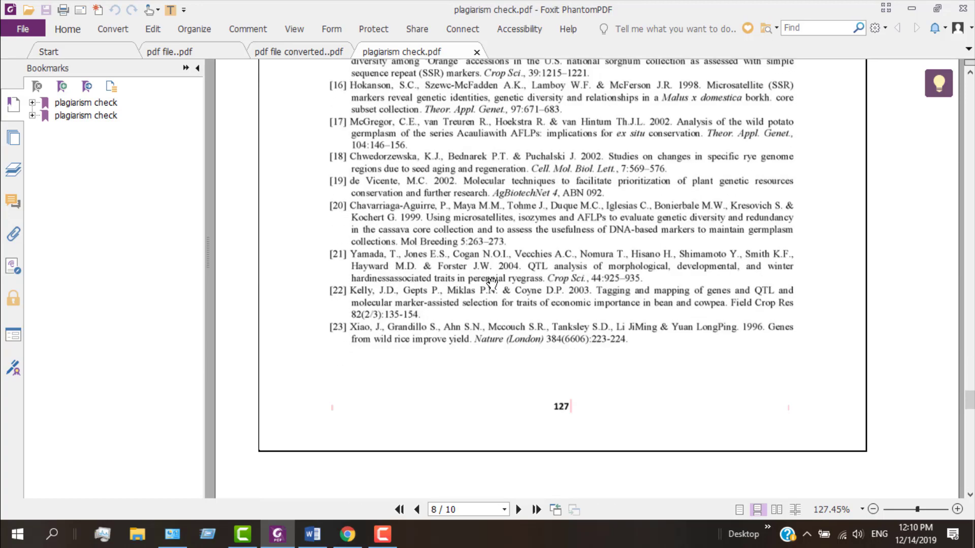
scroll(492, 284, down, 11)
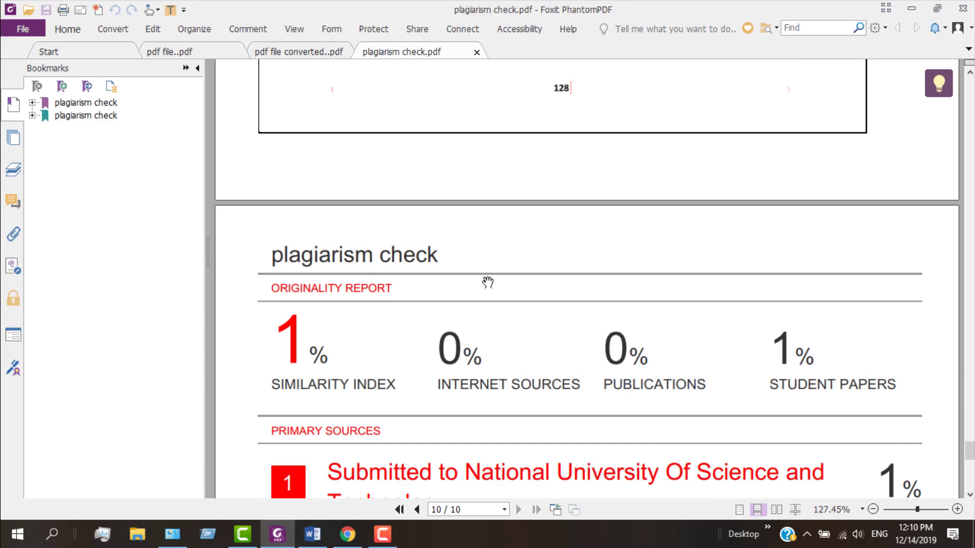